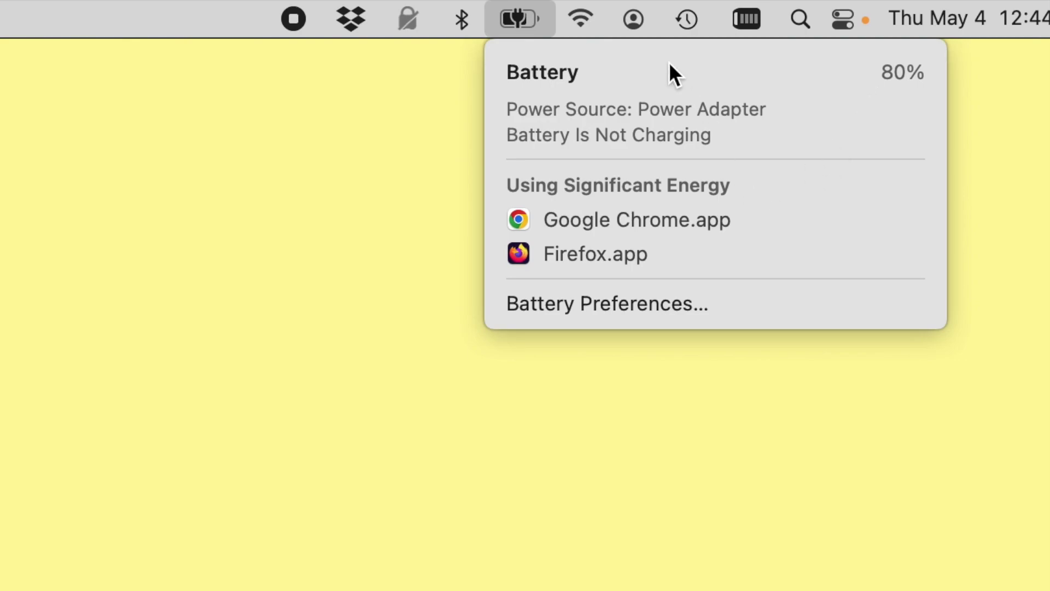
Dismiss the battery status menu from the menu bar.
left_click(520, 19)
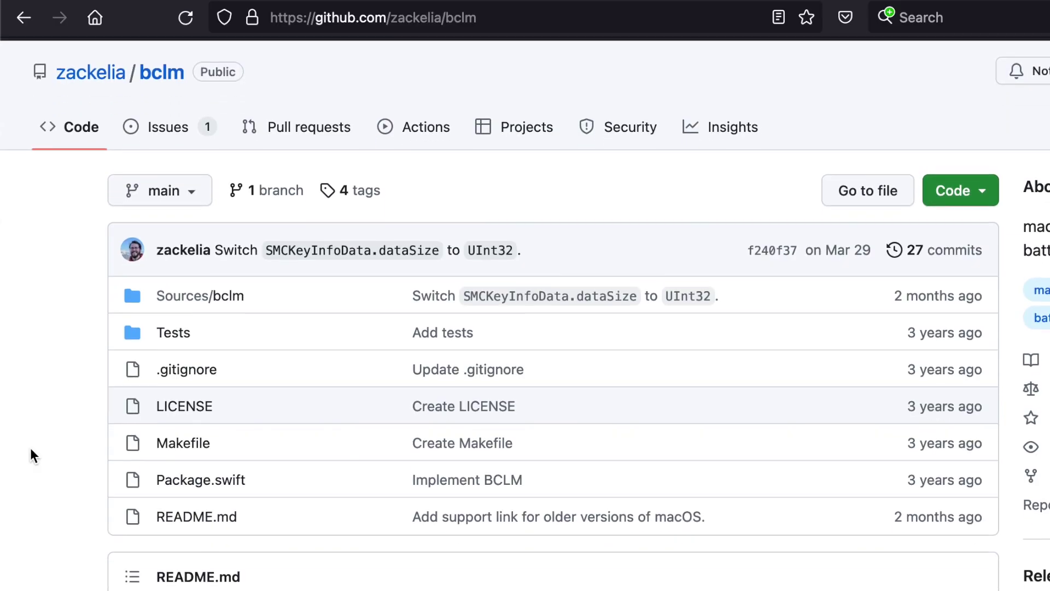
scroll(30, 449, "down", 1)
scroll(30, 449, "down", 2)
scroll(30, 449, "down", 1)
scroll(31, 455, "down", 3)
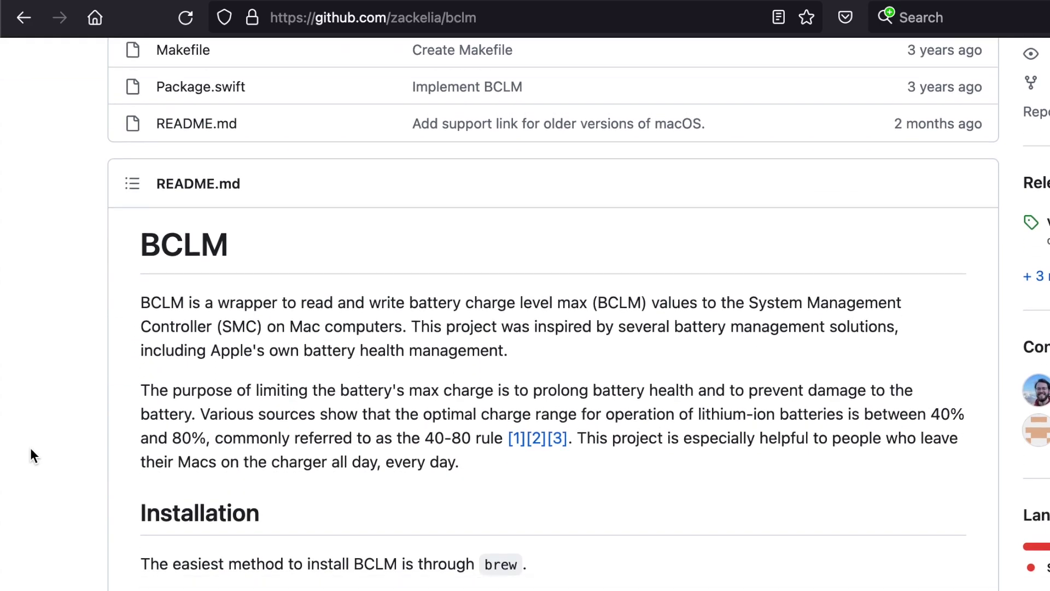
scroll(31, 455, "down", 3)
scroll(31, 455, "down", 3)
scroll(31, 455, "down", 1)
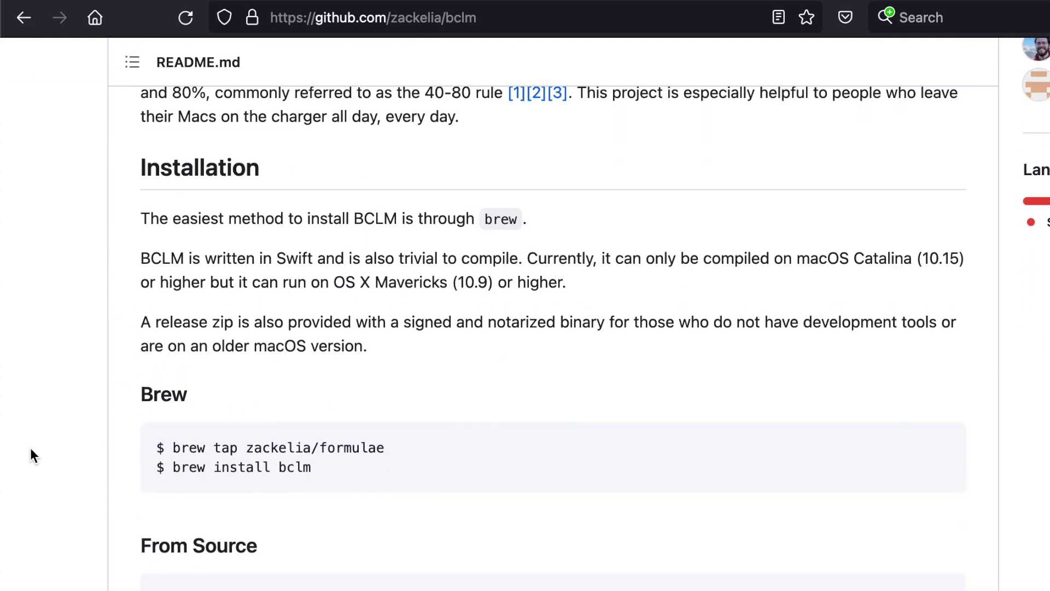
scroll(30, 448, "up", 1)
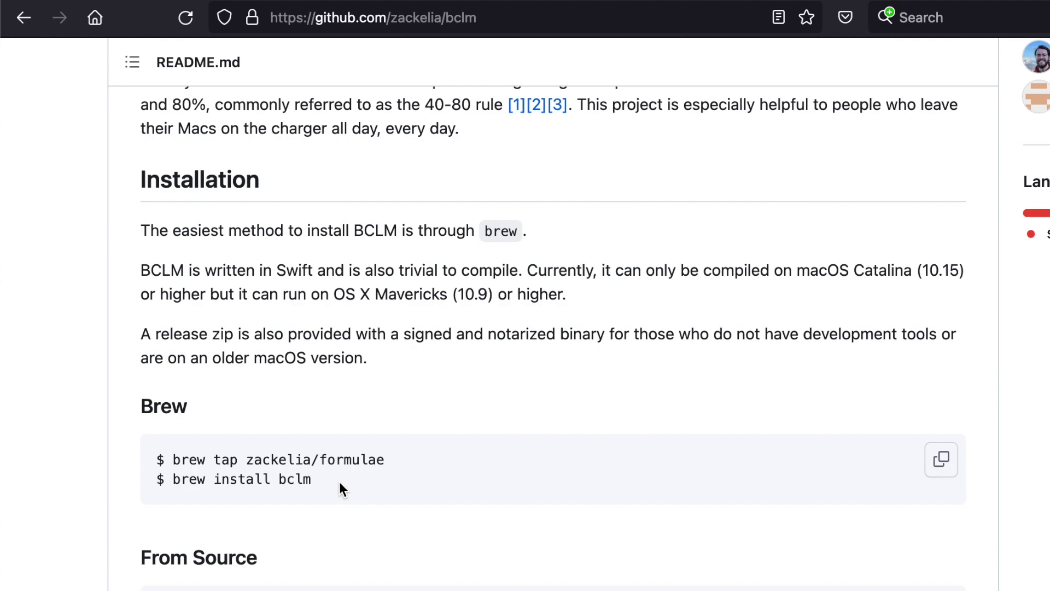
scroll(339, 482, "down", 1)
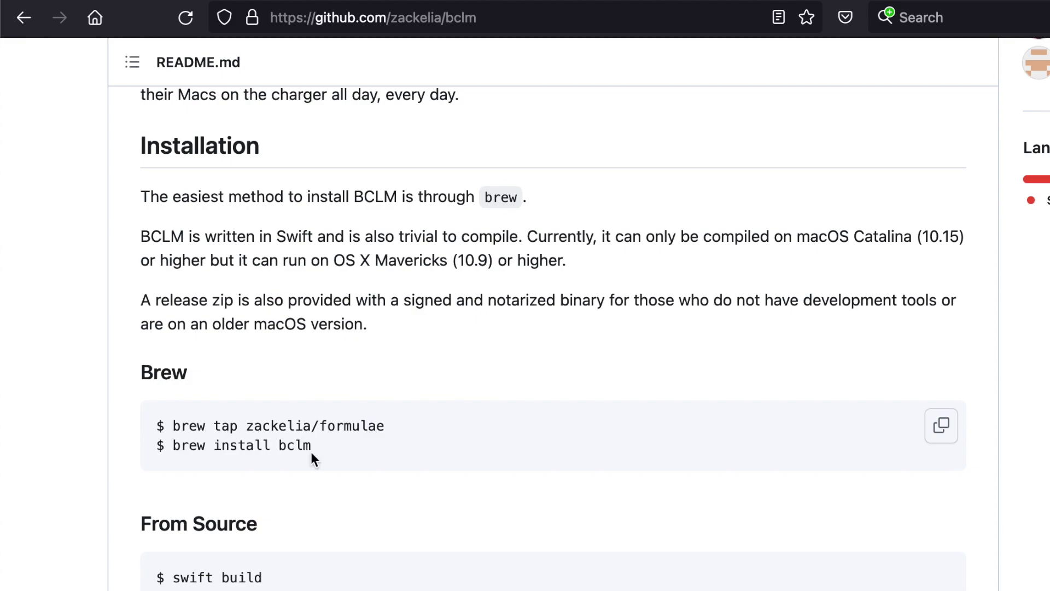
scroll(311, 453, "down", 2)
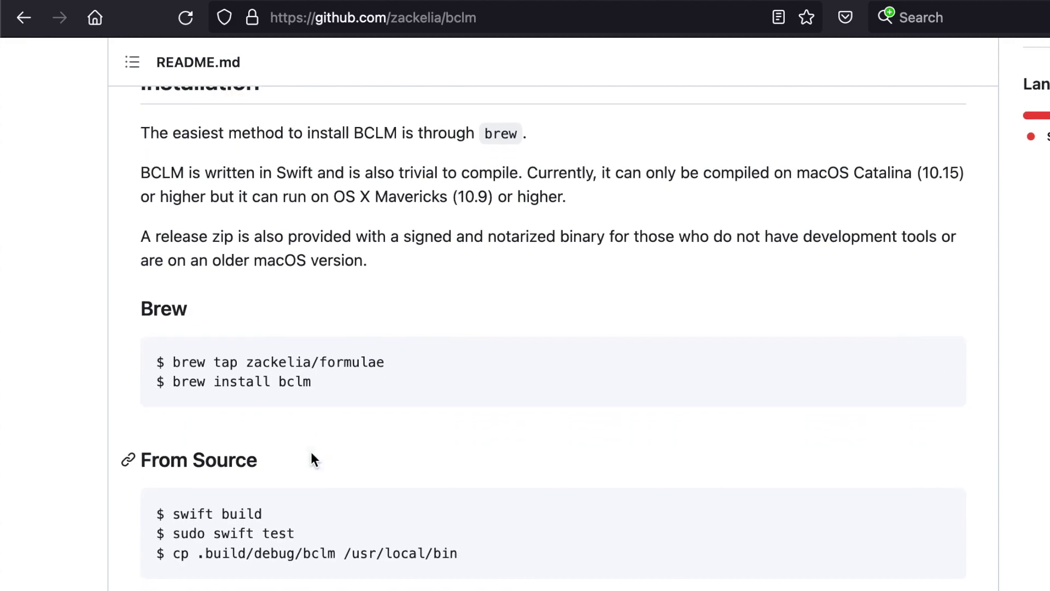
scroll(312, 454, "up", 1)
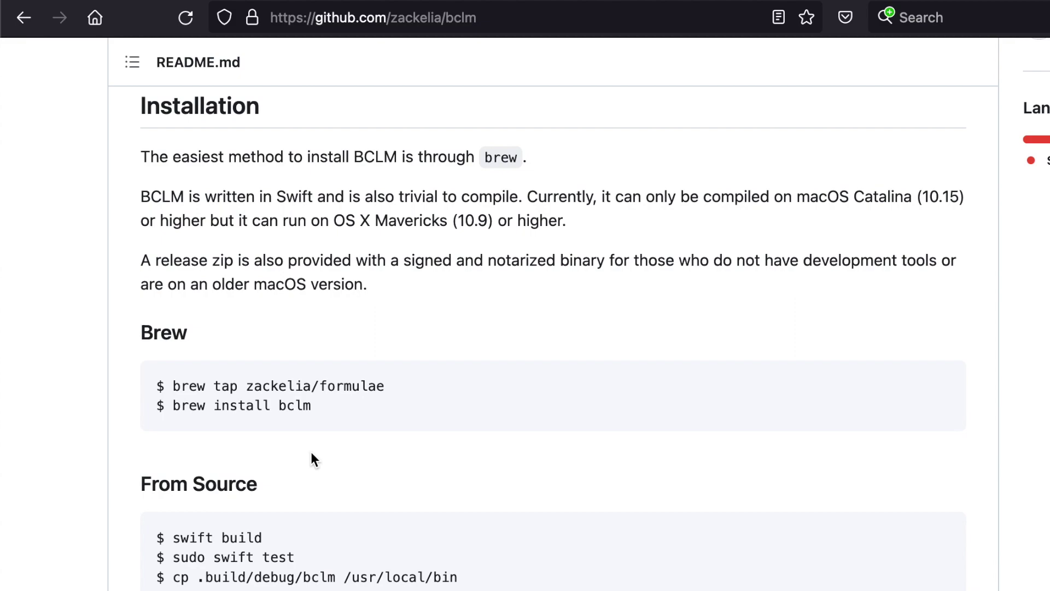
mouse_move(312, 381)
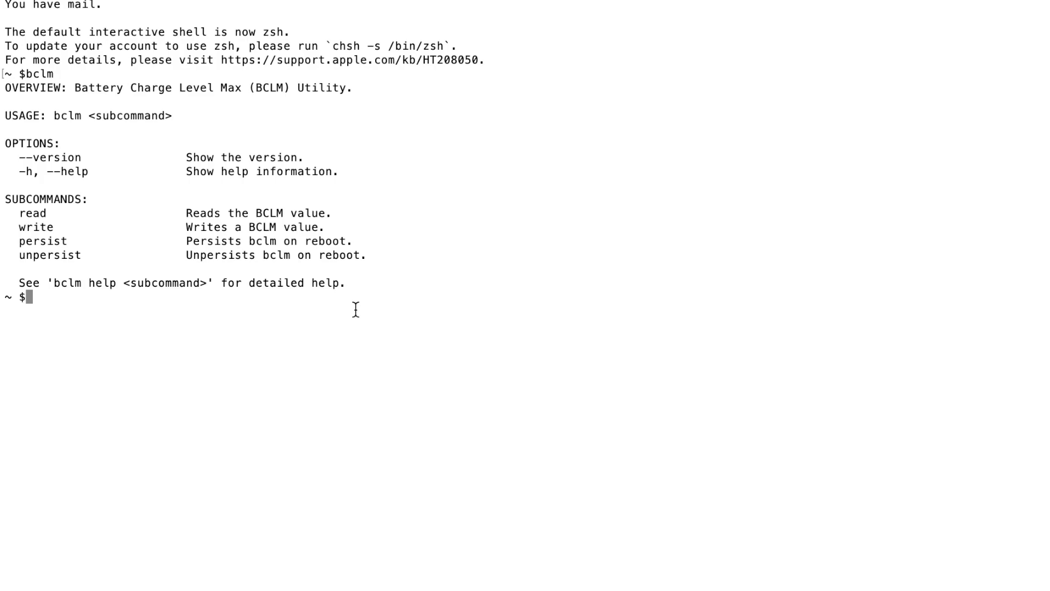
type("bclm")
Run bclm again to reprint its help overview.
key("Return")
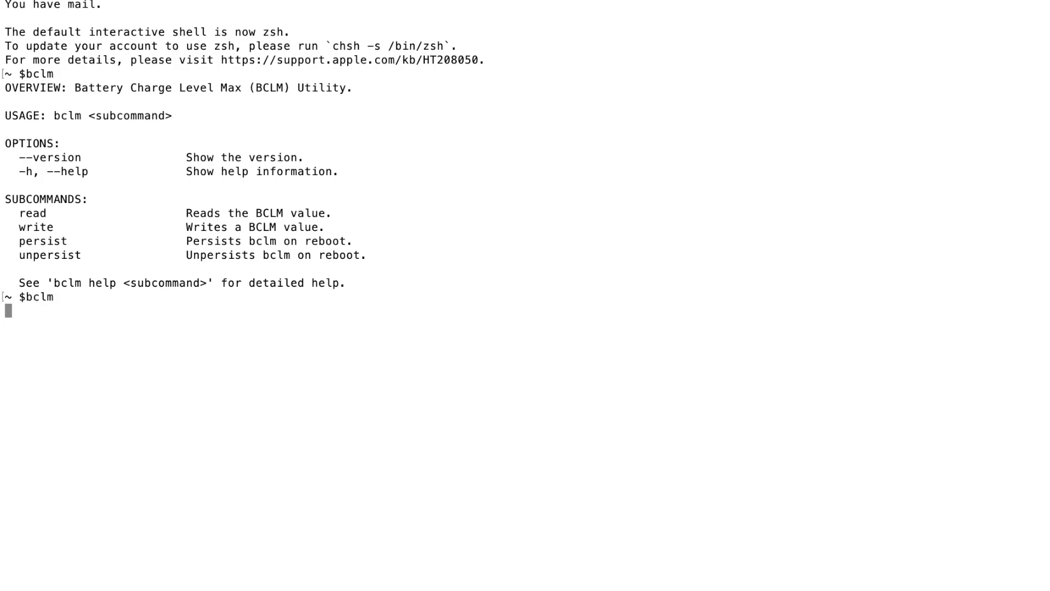